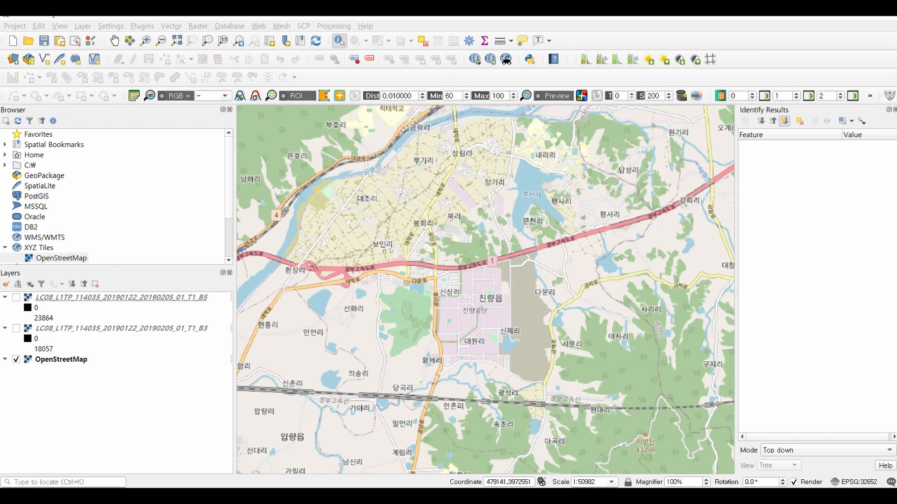
Compare the Landsat B5 and B3 rasters by displaying each over the base map, and finish with both layers hidden.
click(16, 297)
click(16, 328)
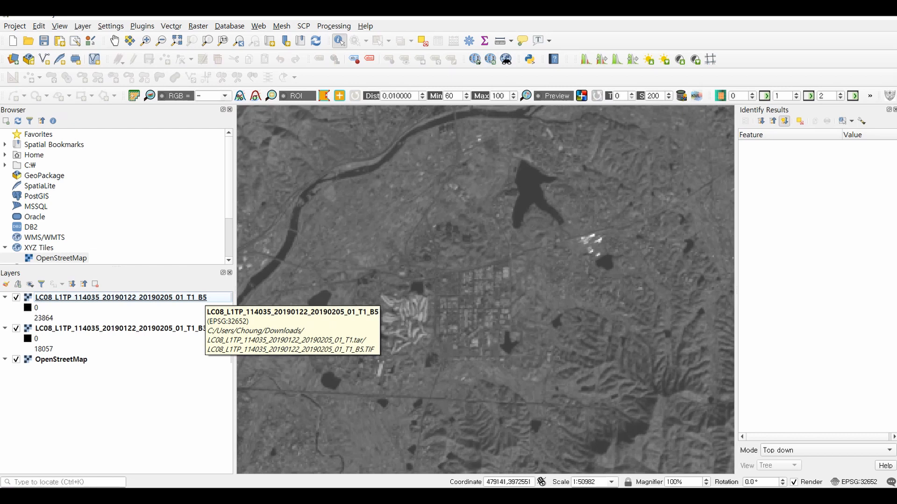
click(198, 328)
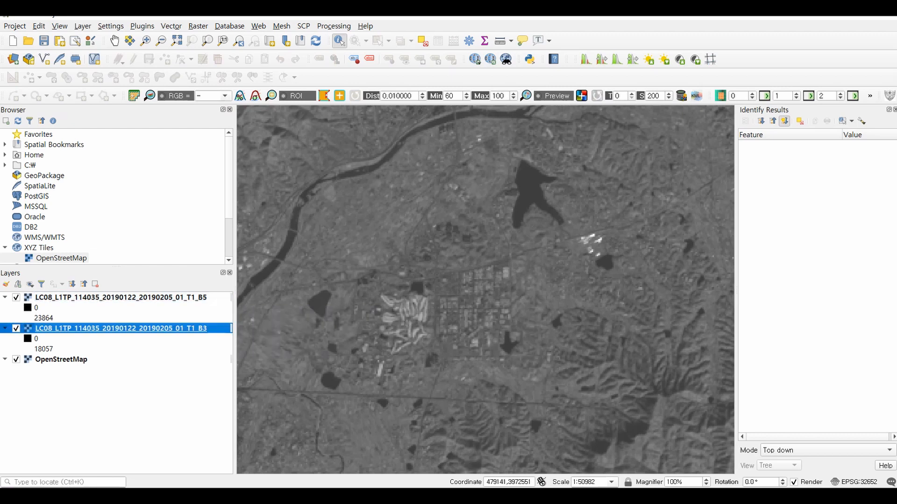
click(16, 297)
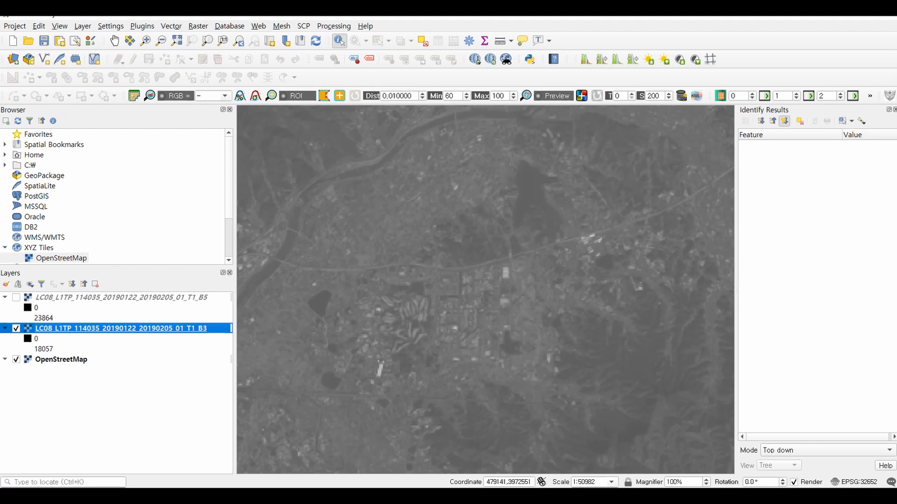
click(17, 328)
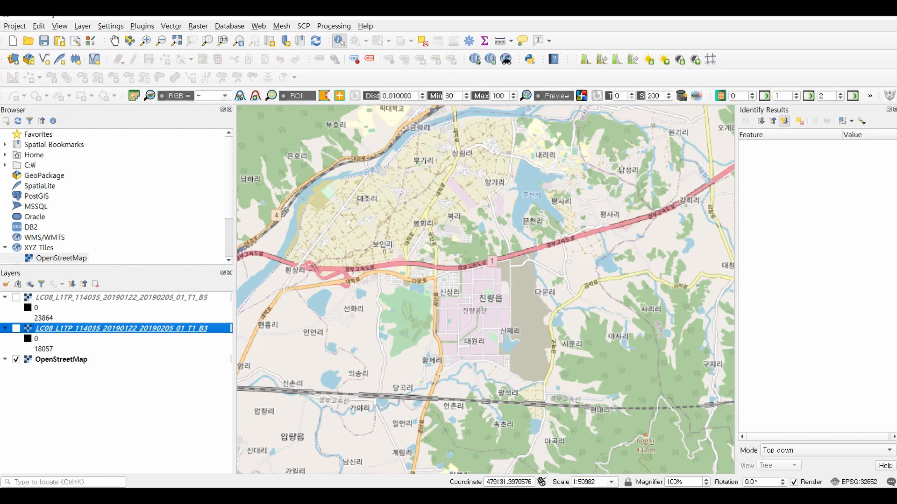
Start a Raster Calculator expression with the bracketed numerator: band B3@1 minus band B5@1.
click(198, 25)
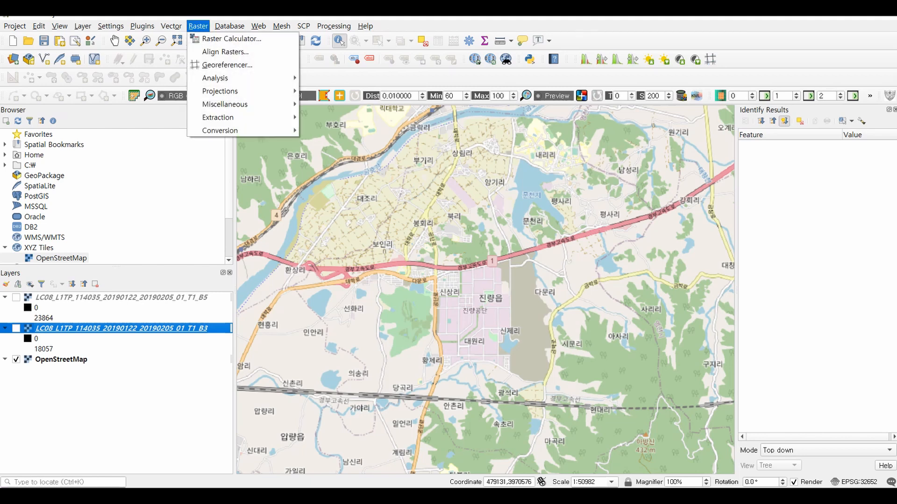
click(232, 38)
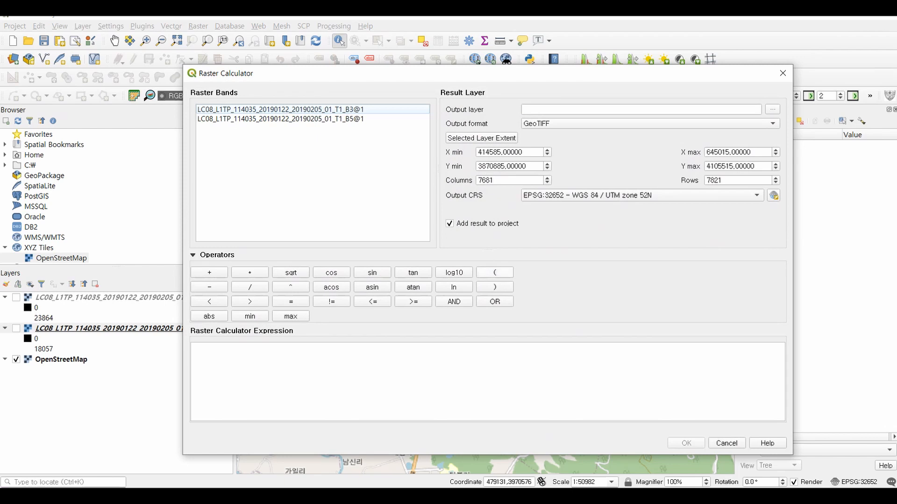
click(495, 273)
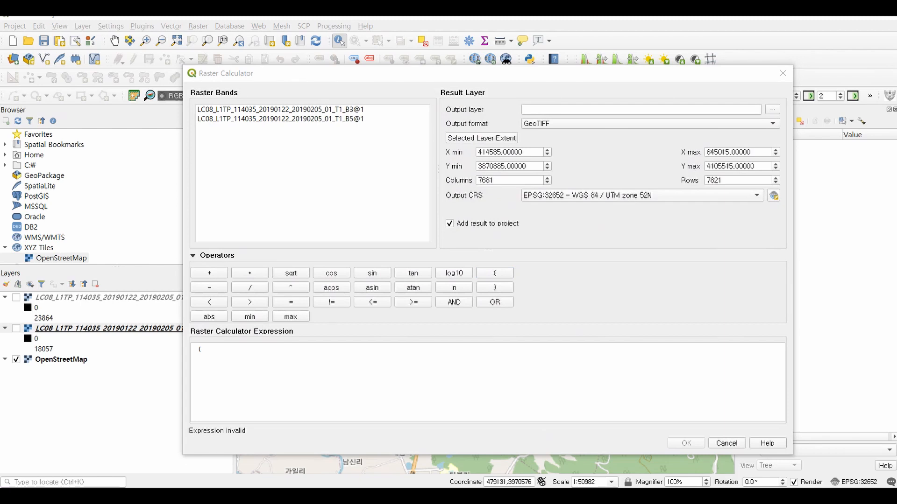
double_click(280, 109)
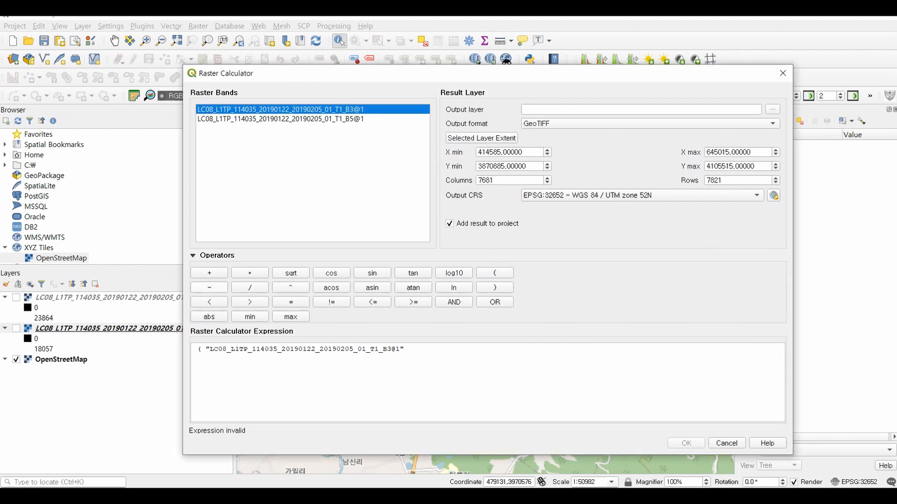
click(208, 287)
double_click(280, 119)
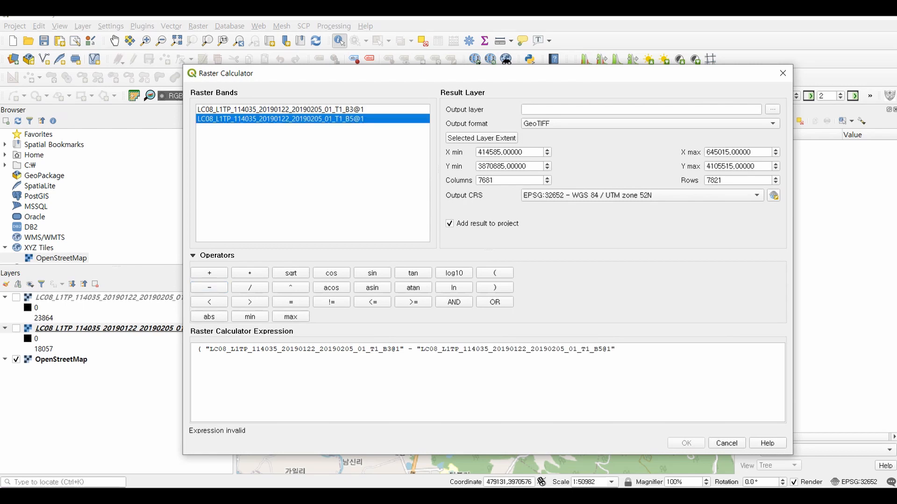
click(494, 287)
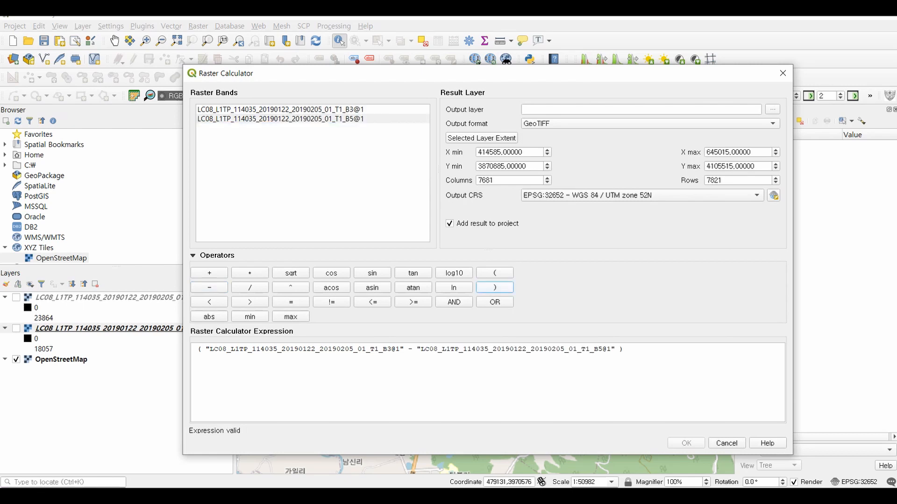
Divide the numerator by the bracketed sum of bands B3@1 and B5@1 to complete the NDWI expression.
click(249, 287)
click(494, 274)
double_click(281, 109)
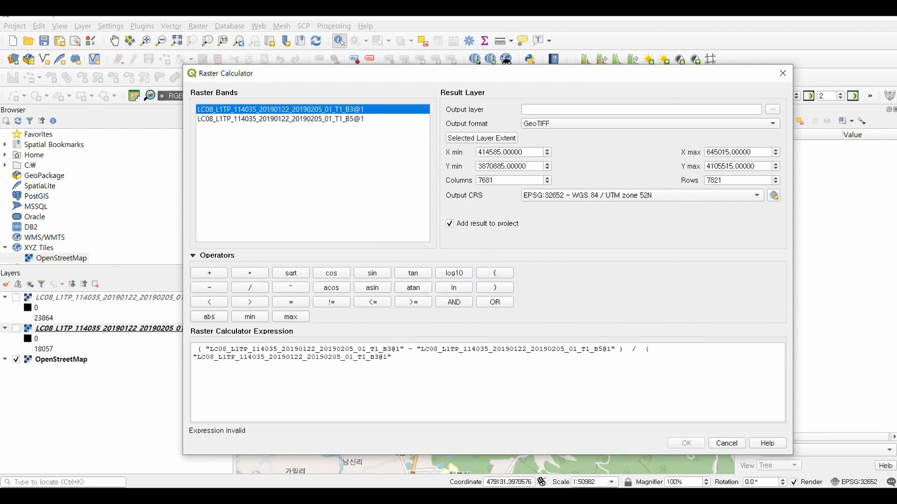
click(209, 273)
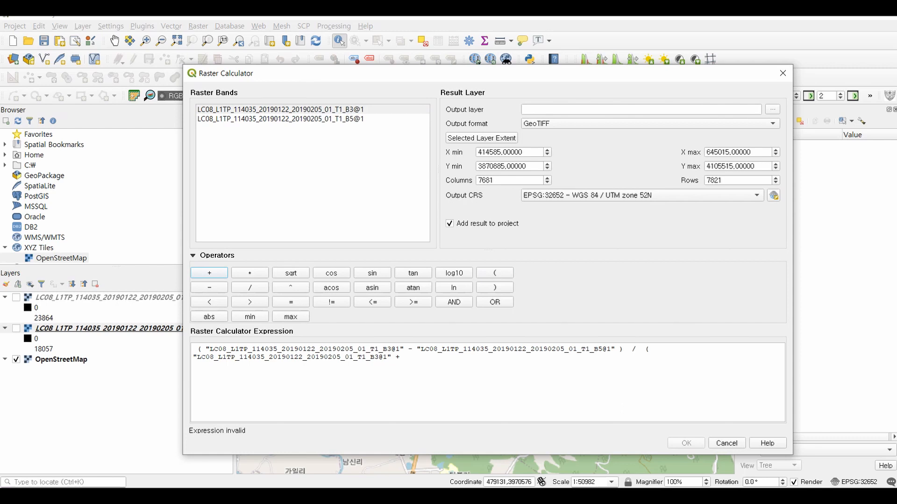
double_click(280, 120)
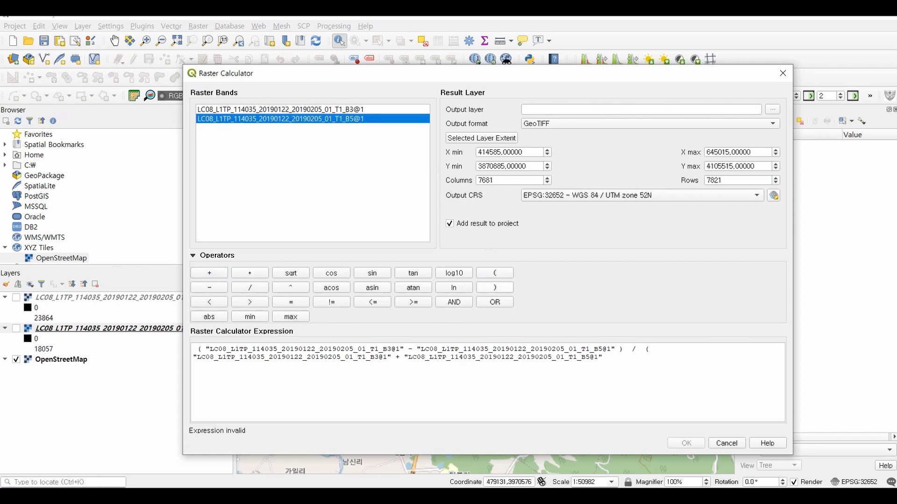
click(495, 288)
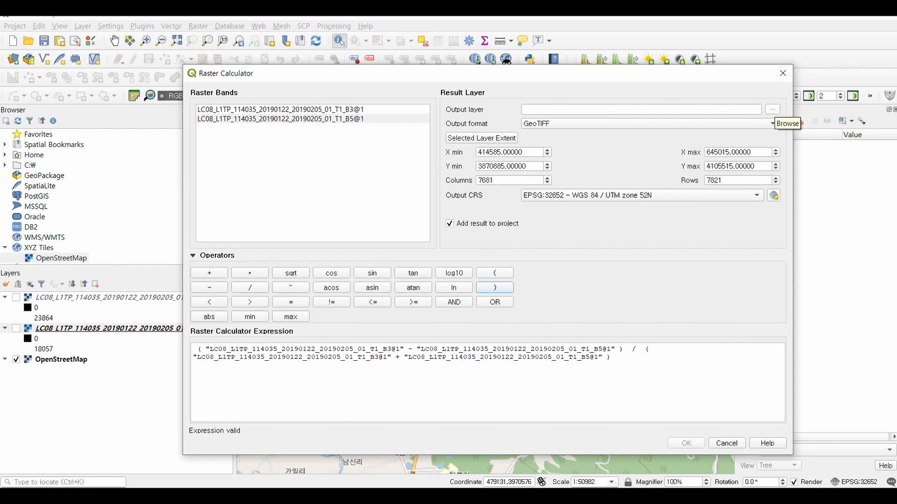
Set the output layer's file name to NDWI in the Landsat scene folder and run the calculation.
click(773, 111)
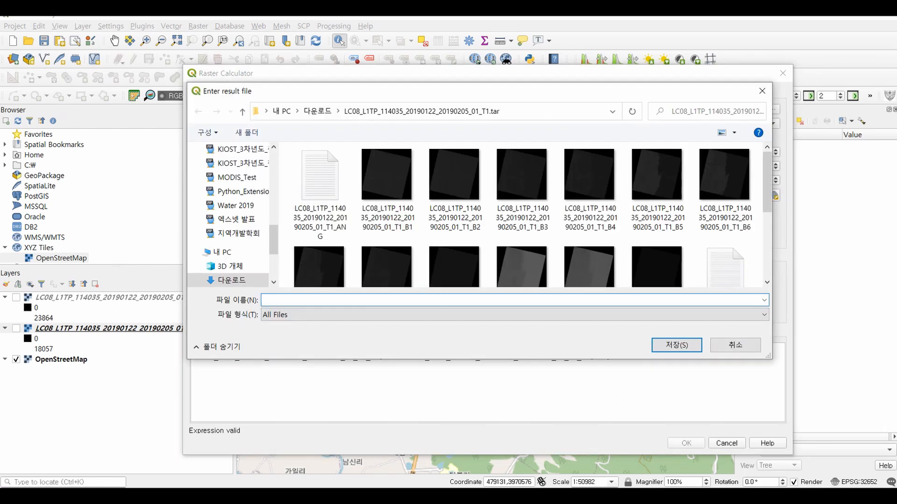
key(Caps_Lock)
text(NDWI)
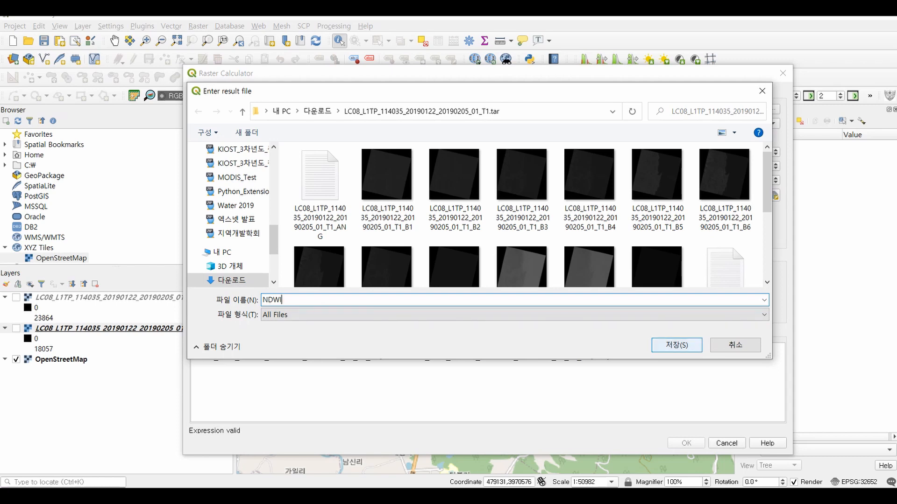
key(Return)
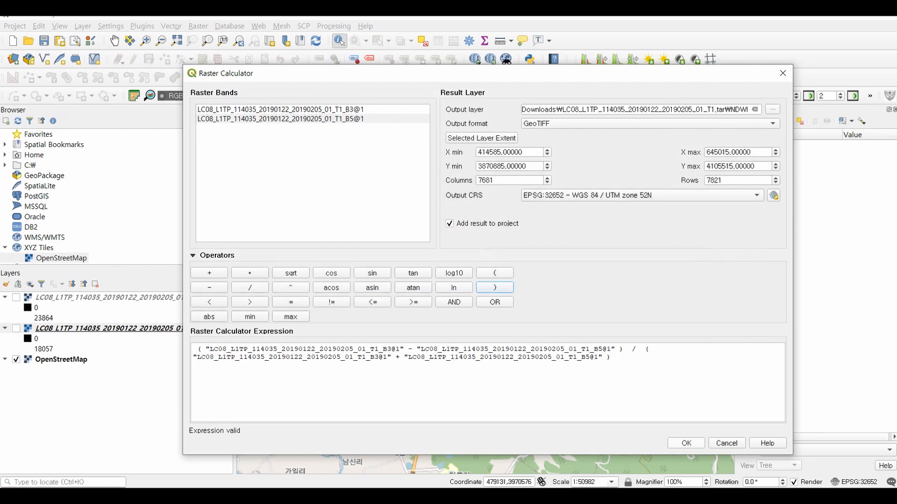
click(686, 443)
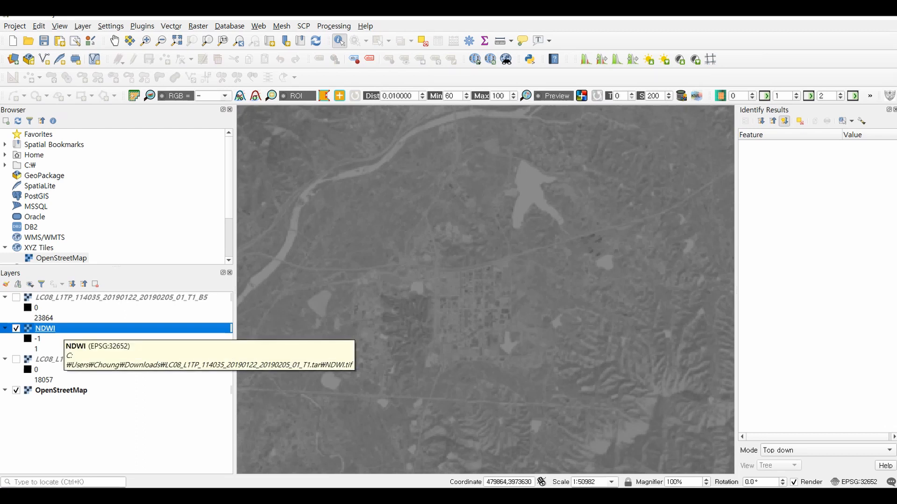
Apply a local cumulative cut stretch to the NDWI layer and identify its pixel values on the river and the large reservoir.
click(586, 60)
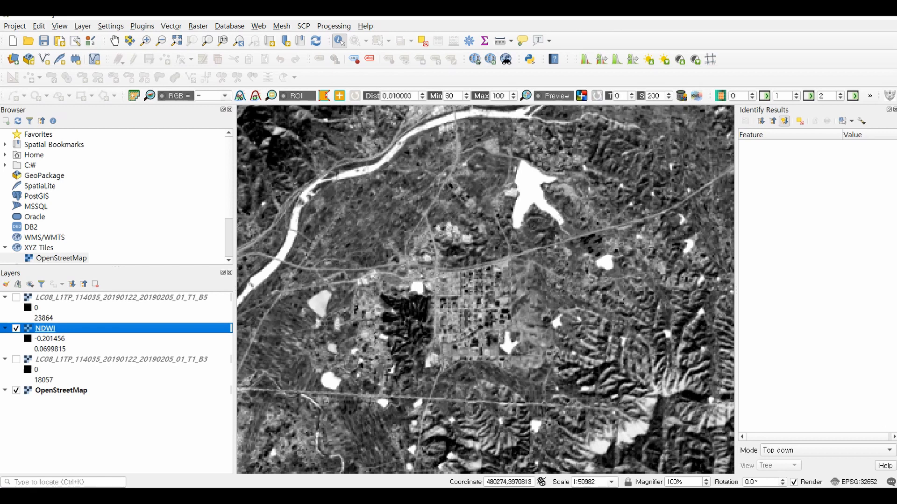
click(291, 237)
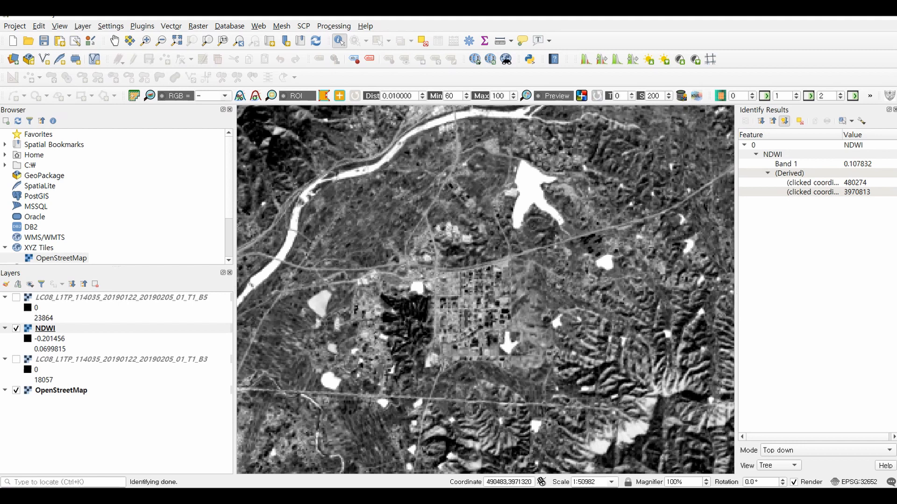
click(531, 174)
click(534, 188)
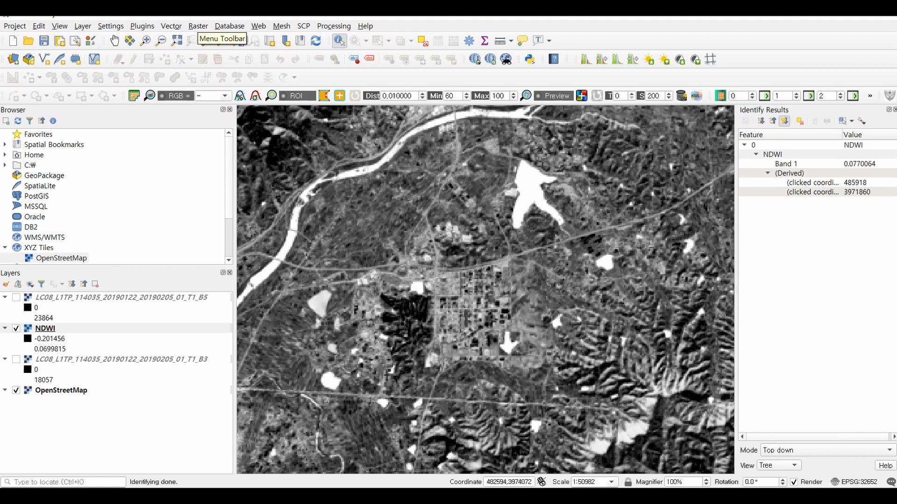
Enter the water threshold expression "NDWI@1" >= 0 in a new Raster Calculator session.
click(198, 26)
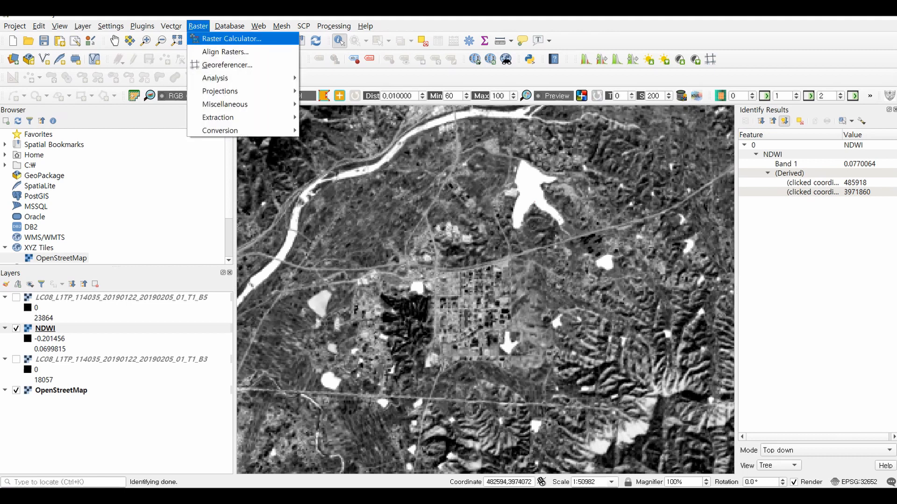
click(231, 38)
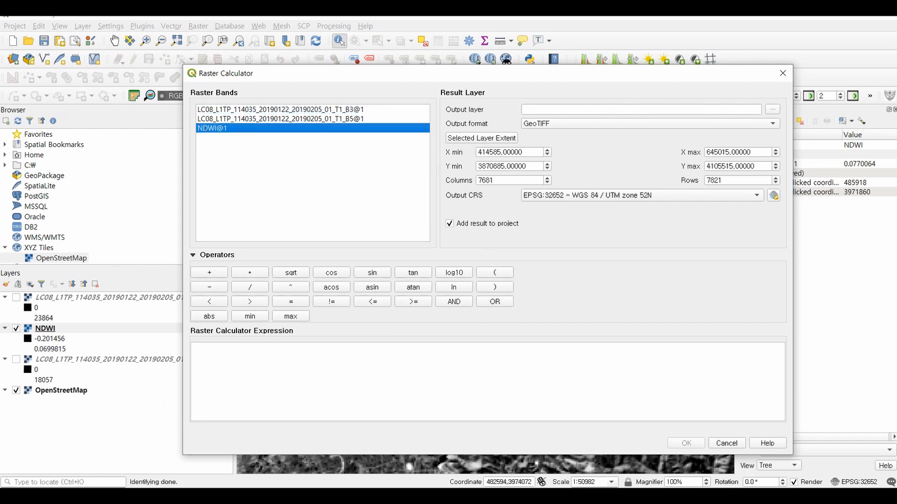
double_click(212, 128)
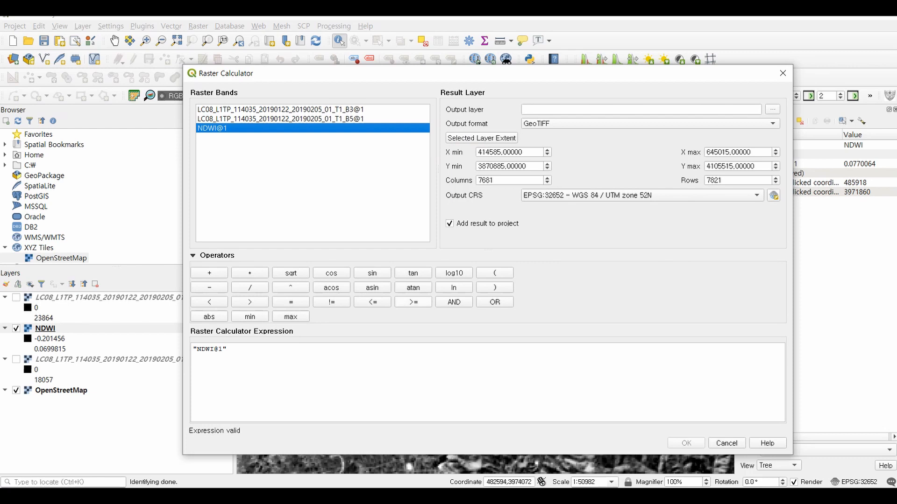
click(413, 302)
text(0)
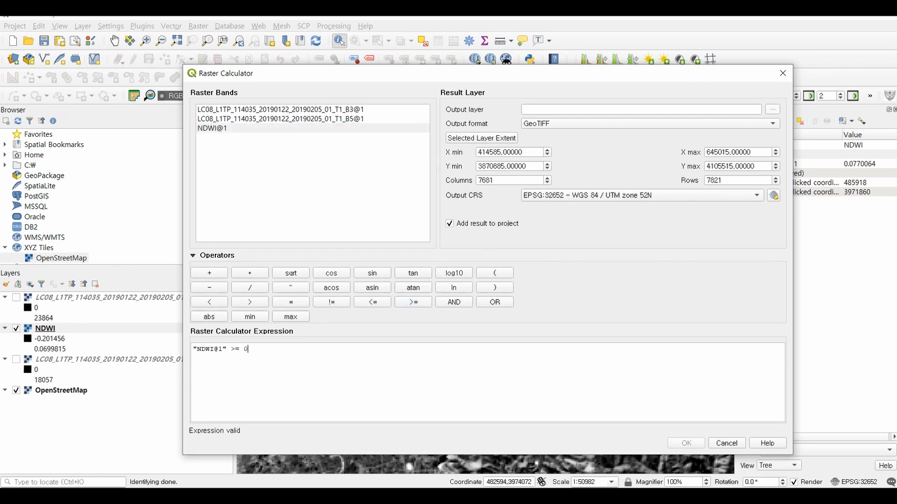
Name the output layer file WATERFEATURES in the Landsat scene folder and run the threshold calculation.
click(773, 109)
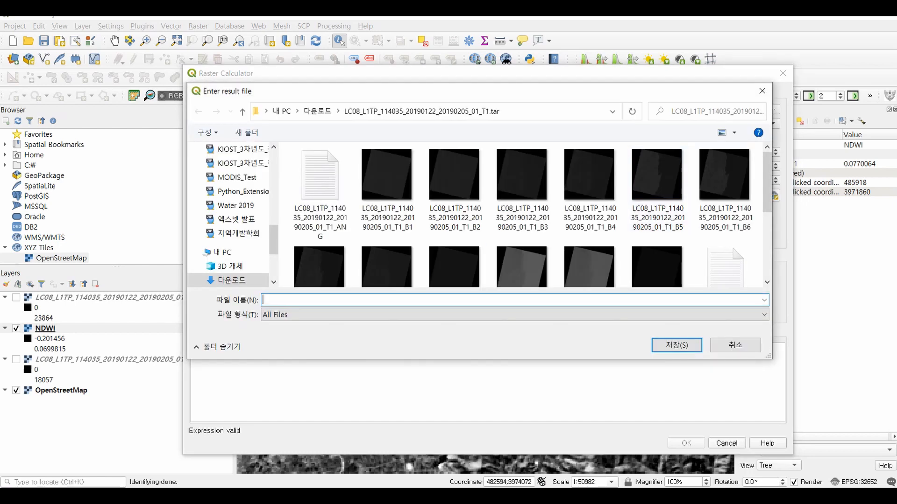
text(WATER)
text(7)
text(F)
key(BackSpace)
key(BackSpace)
text(FEATURES)
key(Return)
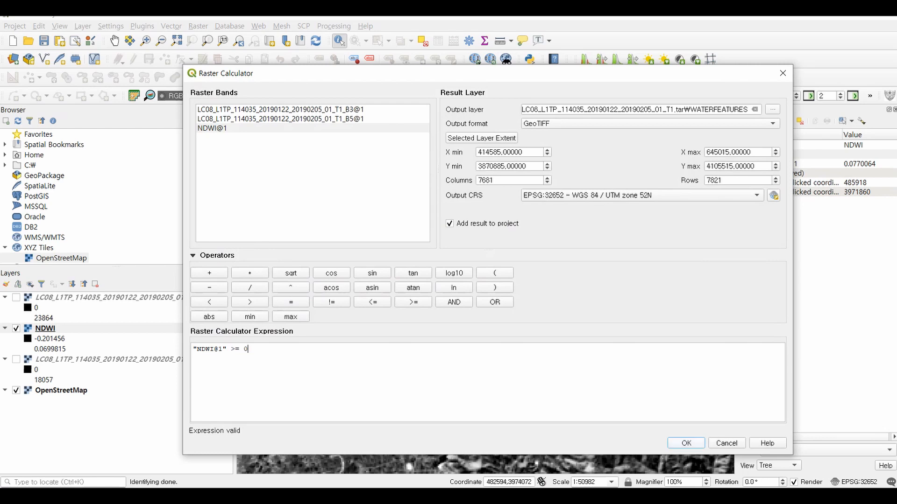
key(Return)
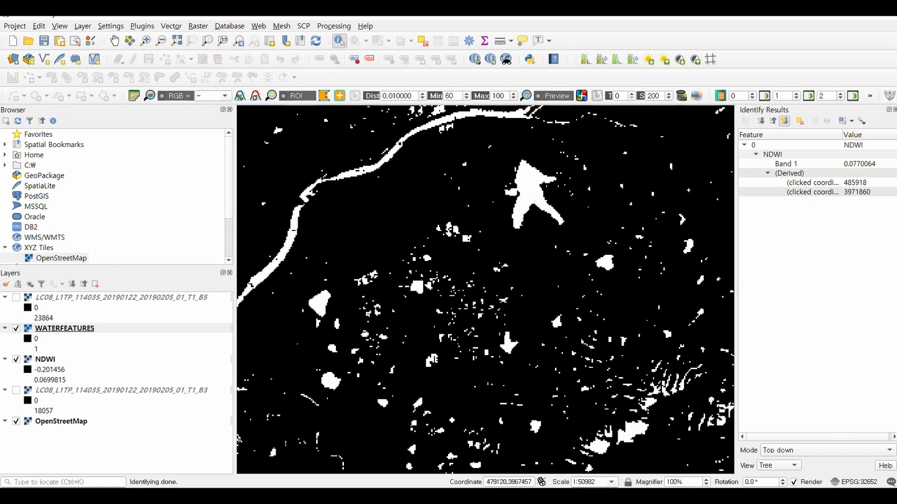
Compare the WATERFEATURES raster with the NDWI layer beneath it, at full view and close up around the industrial area.
click(16, 328)
click(16, 329)
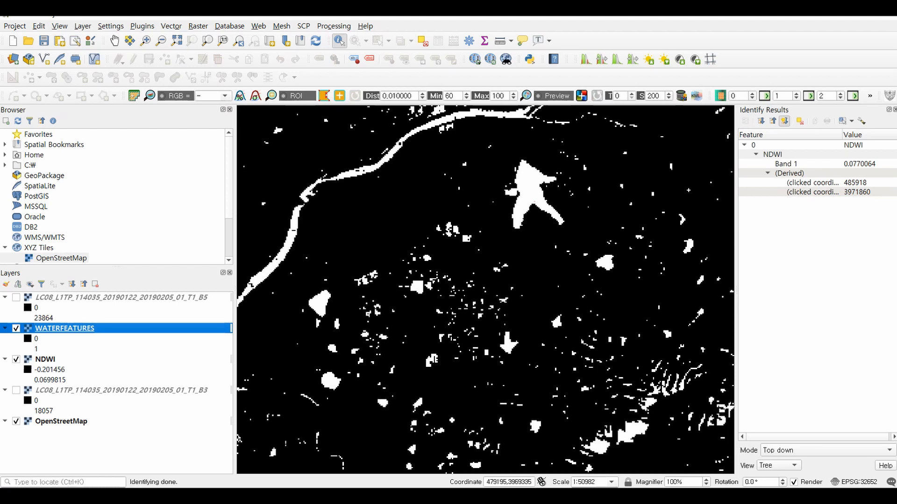
click(16, 328)
click(17, 329)
scroll(486, 289, up, 2)
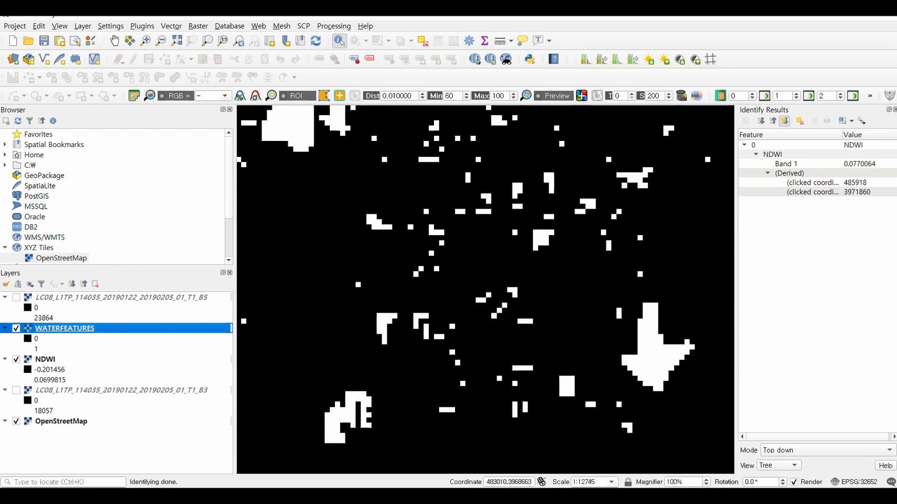
click(16, 329)
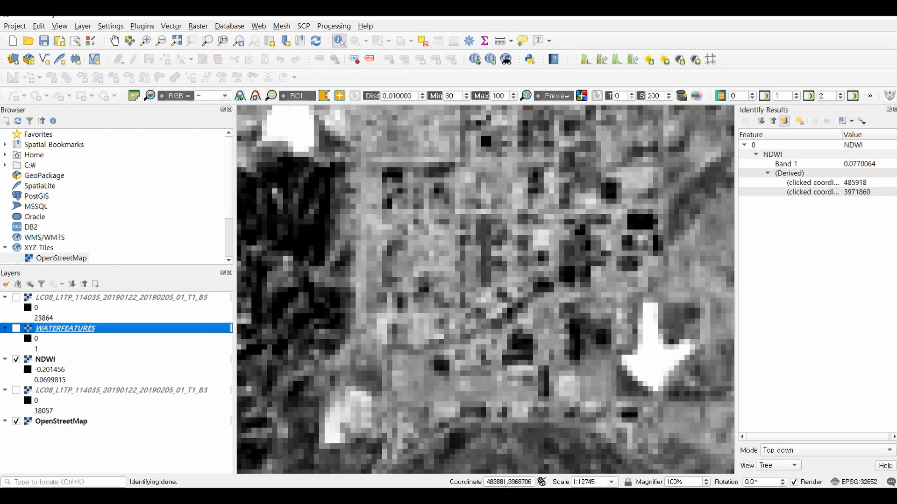
click(17, 329)
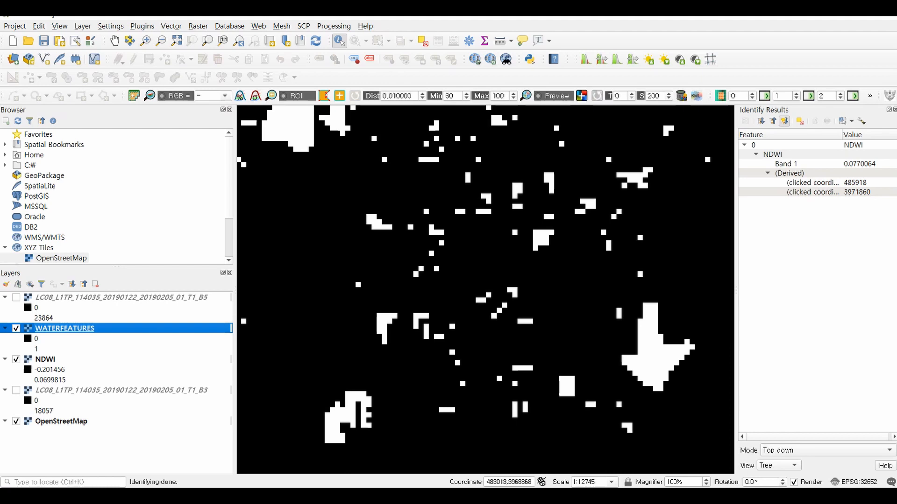
click(16, 328)
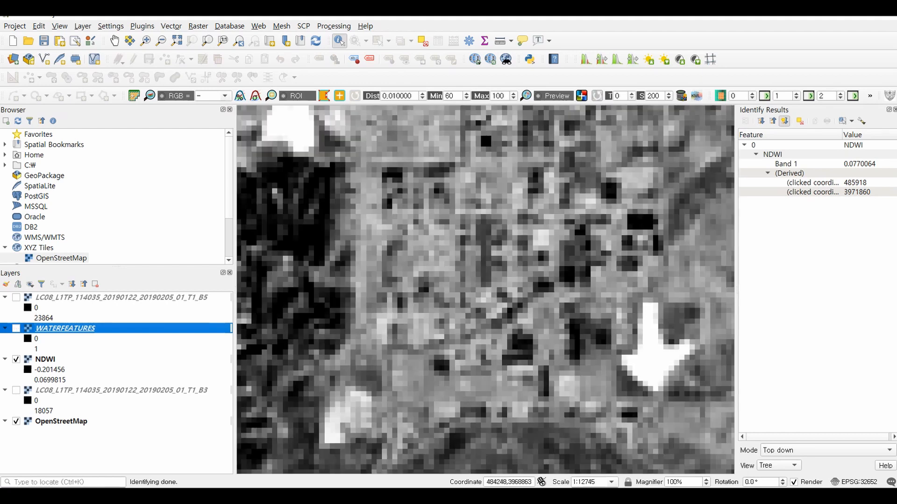
click(17, 328)
scroll(534, 267, down, 2)
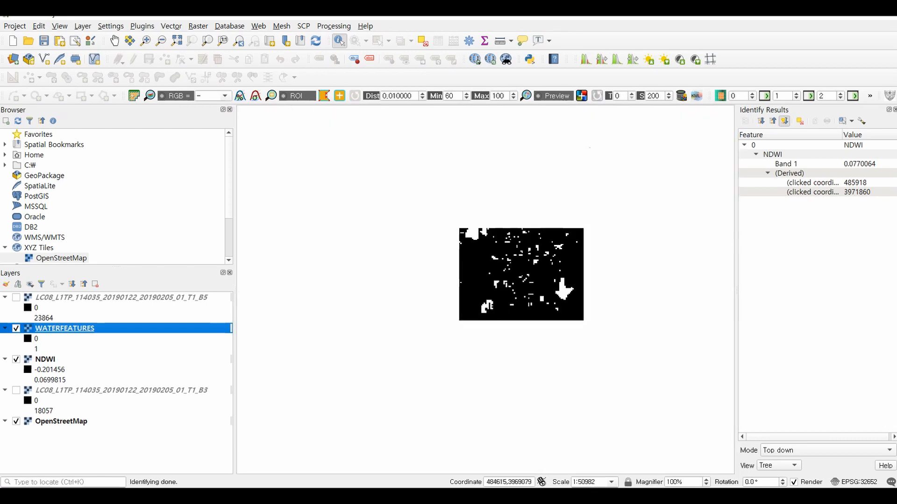
scroll(529, 260, up, 2)
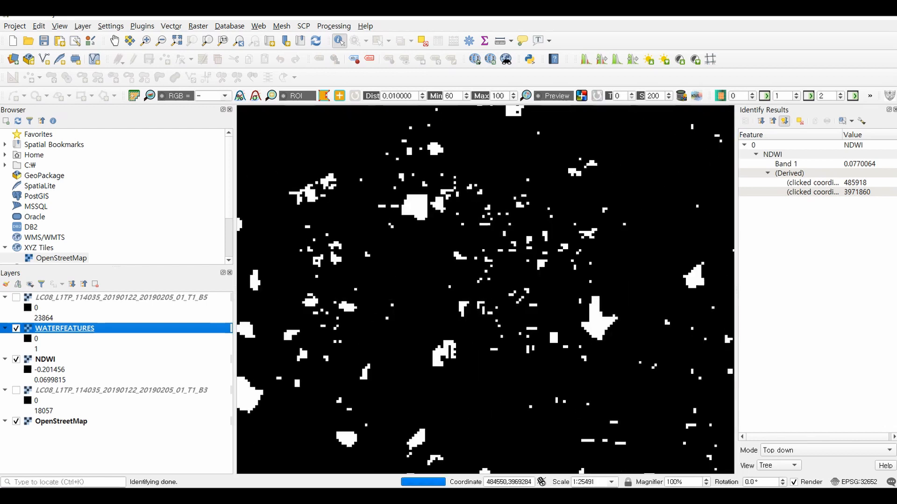